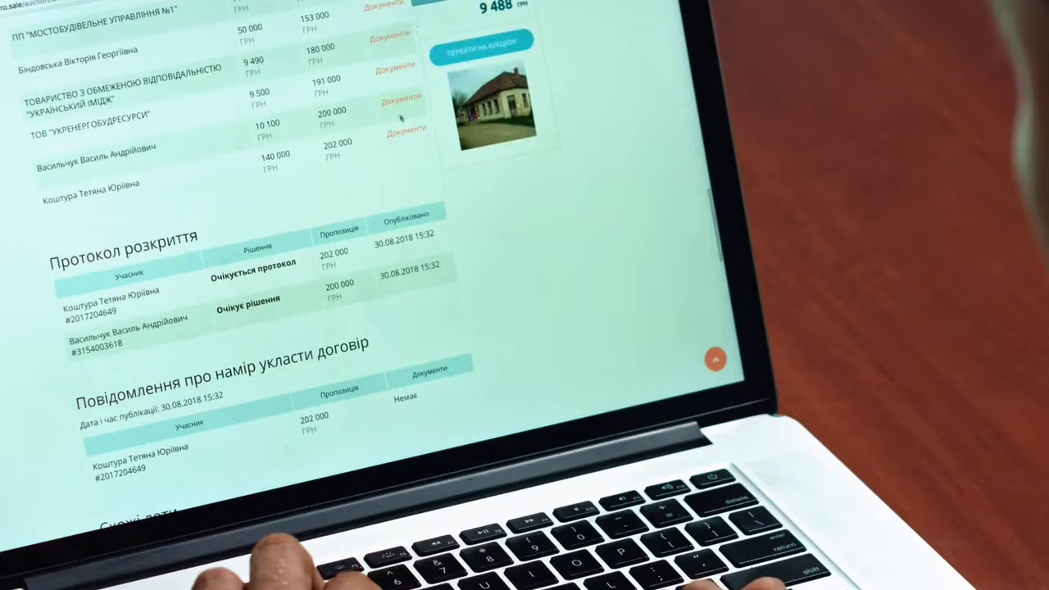
pyautogui.scroll(-1, 311, 203)
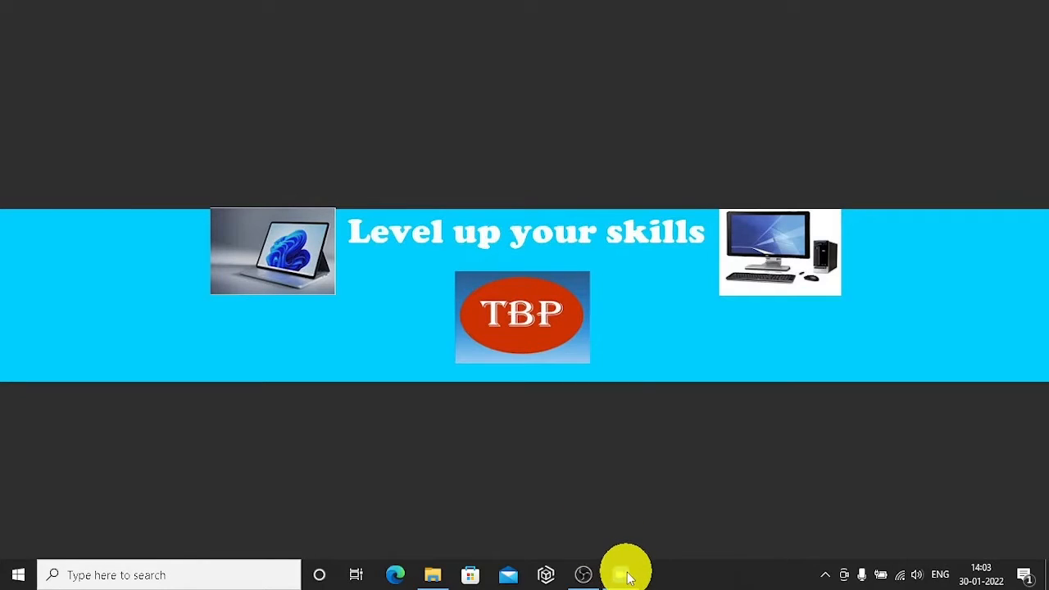
# - Switch to Zoom, start a new meeting and join it with computer audio
pyautogui.click(625, 575)
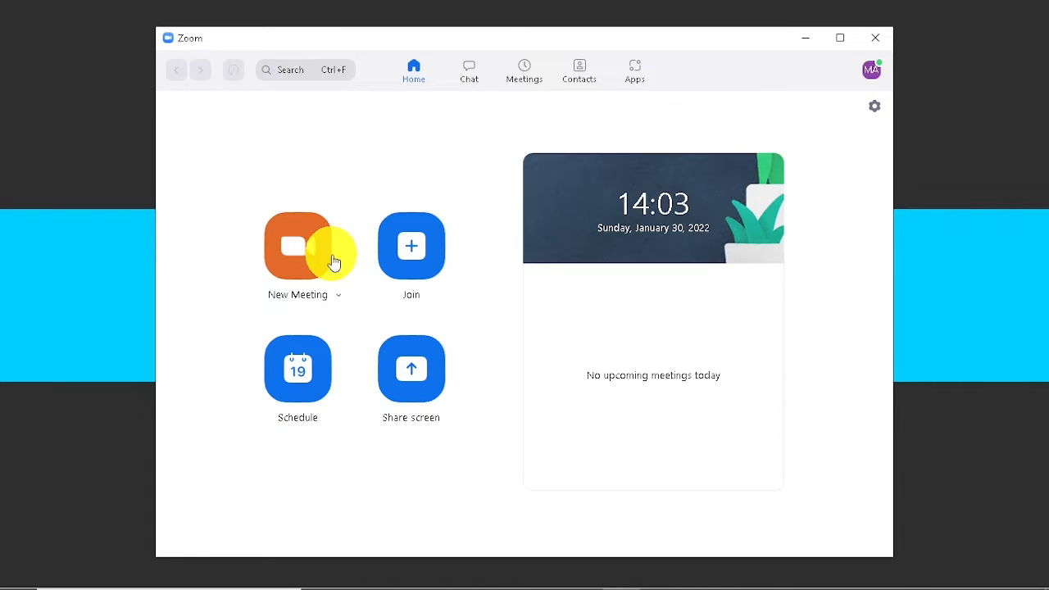
pyautogui.click(435, 399)
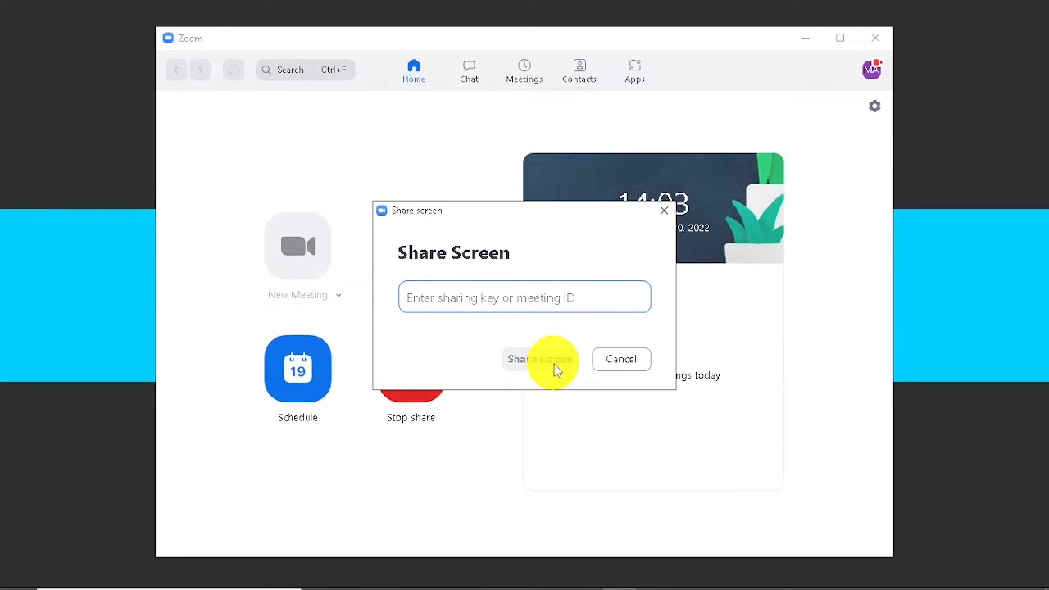
pyautogui.click(620, 359)
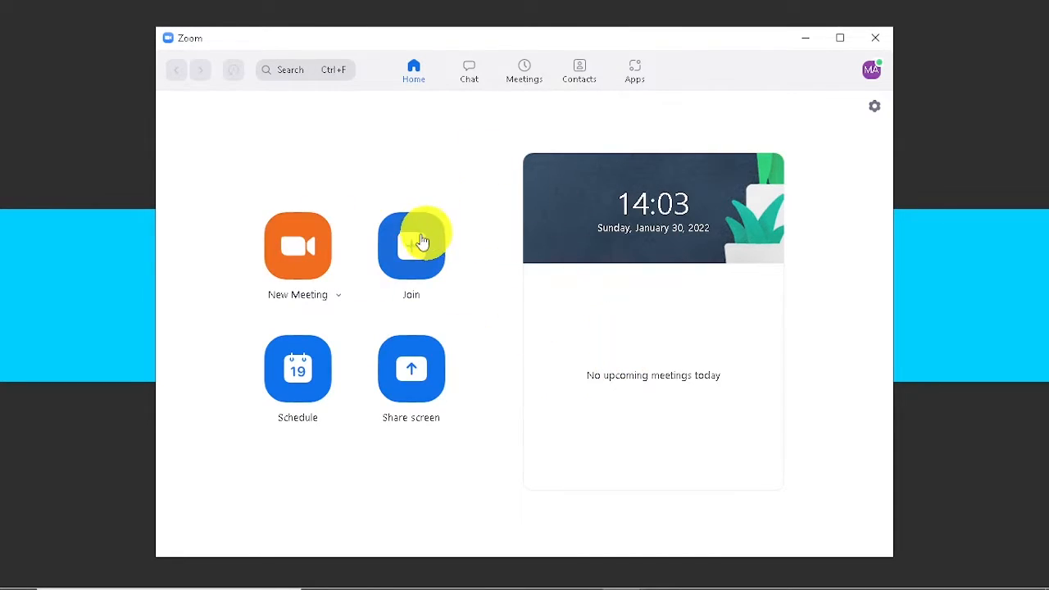
pyautogui.click(297, 274)
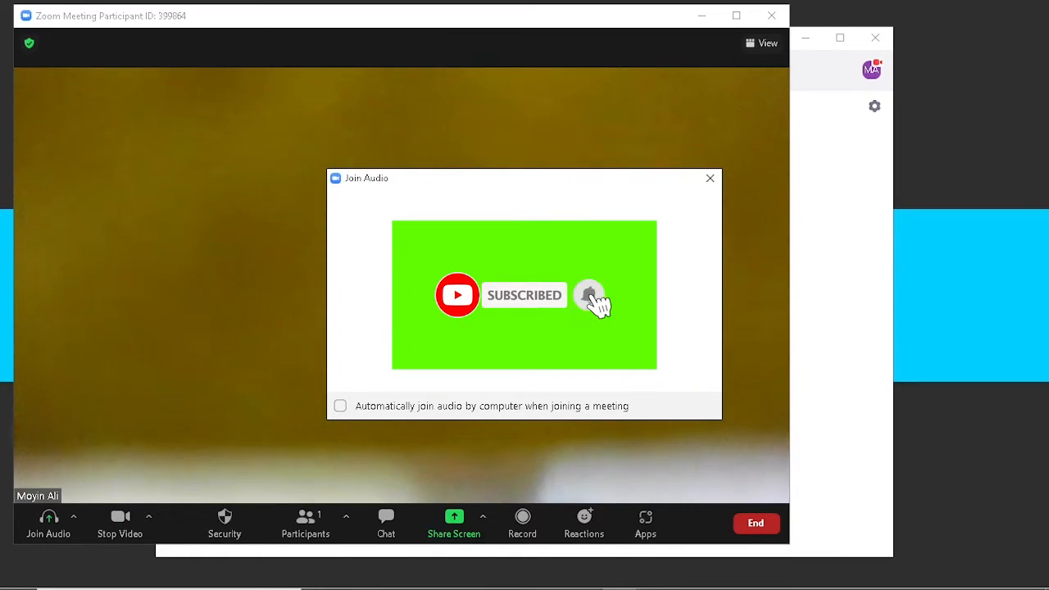
pyautogui.press('Return')
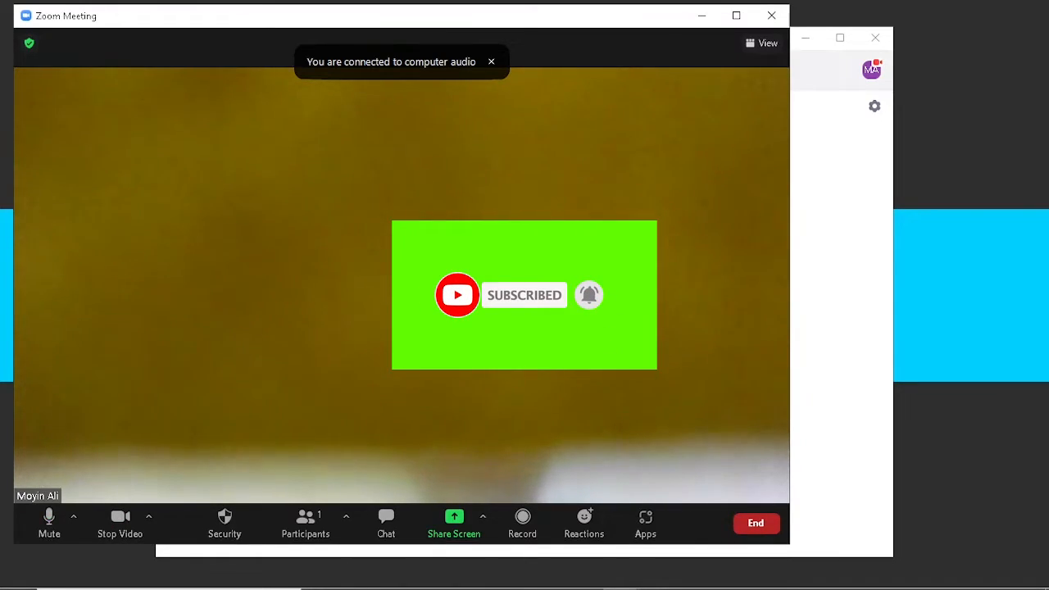
# - Open the meeting's screen-sharing options and look through the basic sources: Screen, Whiteboard, iPhone/iPad and the Videos window
pyautogui.click(453, 529)
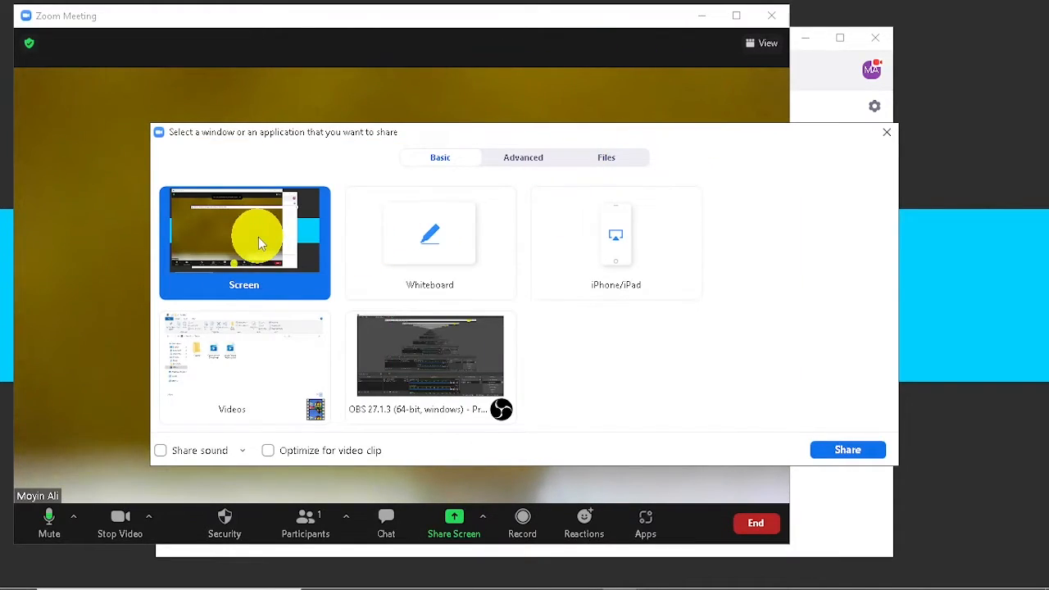
pyautogui.click(858, 451)
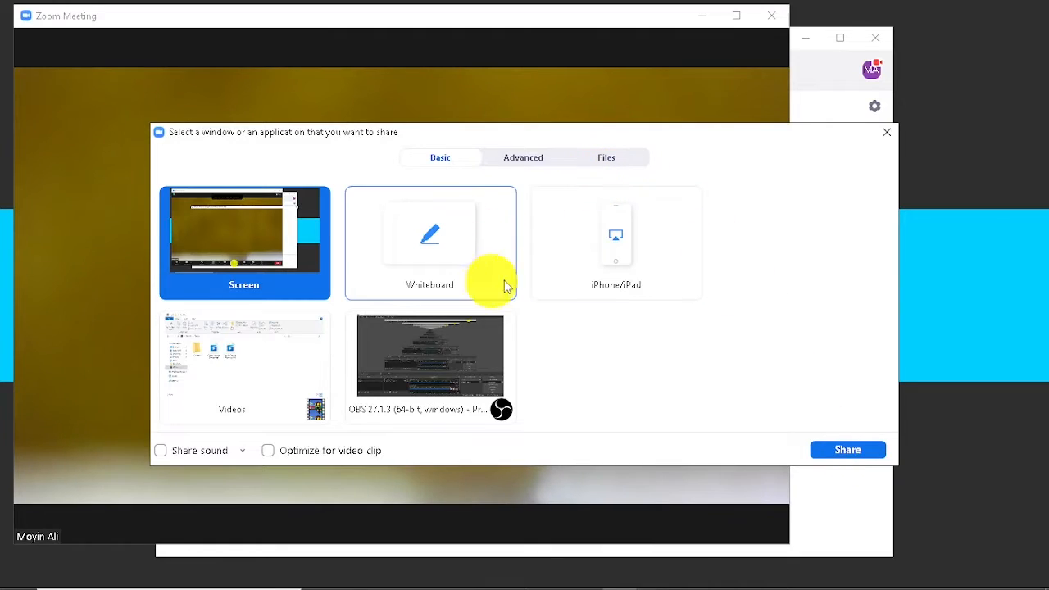
pyautogui.click(461, 243)
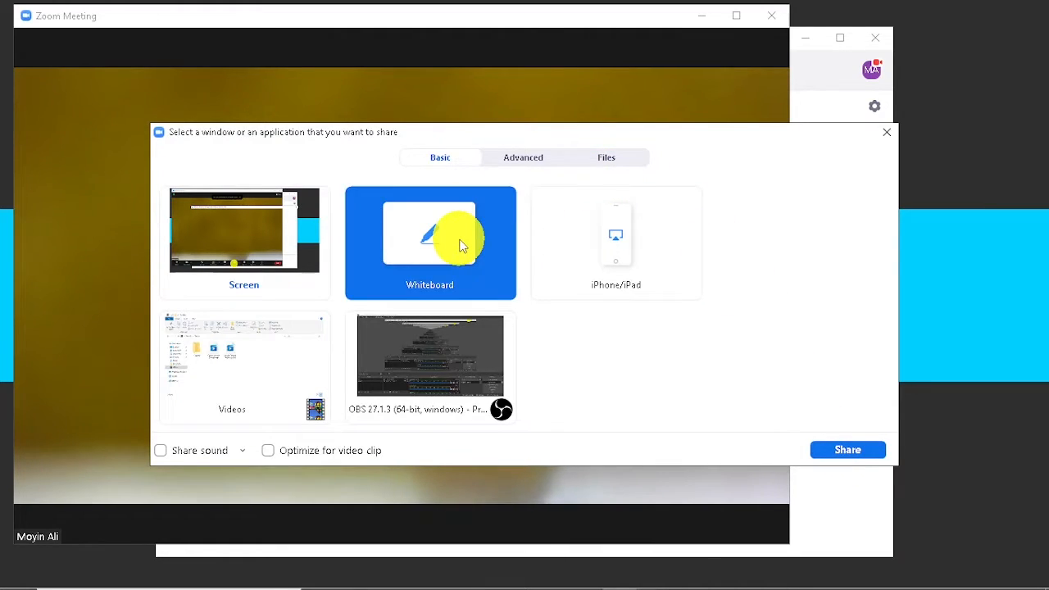
pyautogui.click(611, 293)
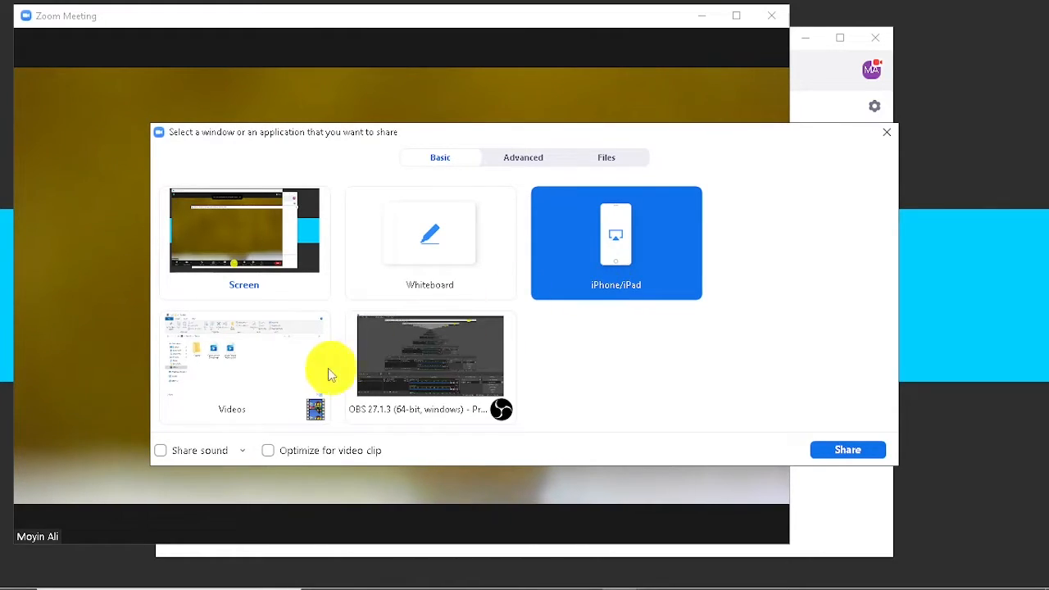
pyautogui.click(279, 382)
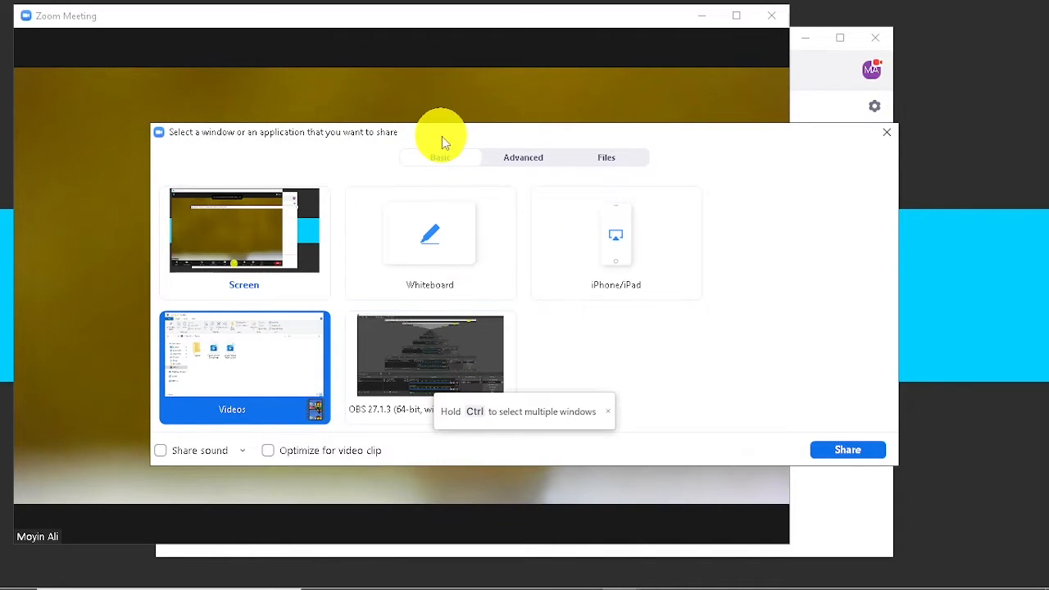
# - Start sharing with the advanced Portion of Screen option
pyautogui.click(512, 157)
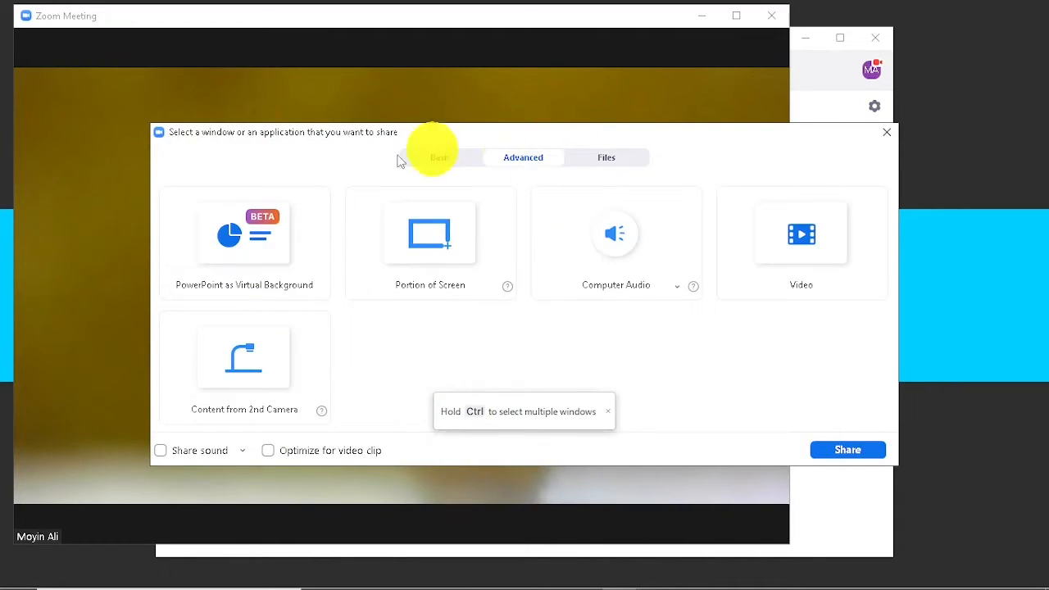
pyautogui.click(247, 294)
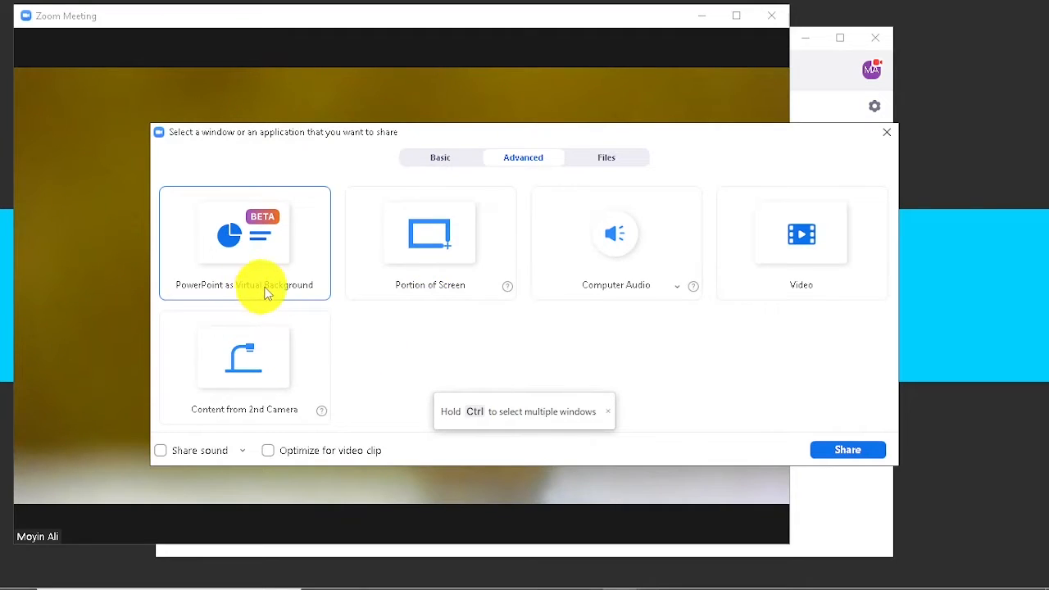
pyautogui.click(275, 290)
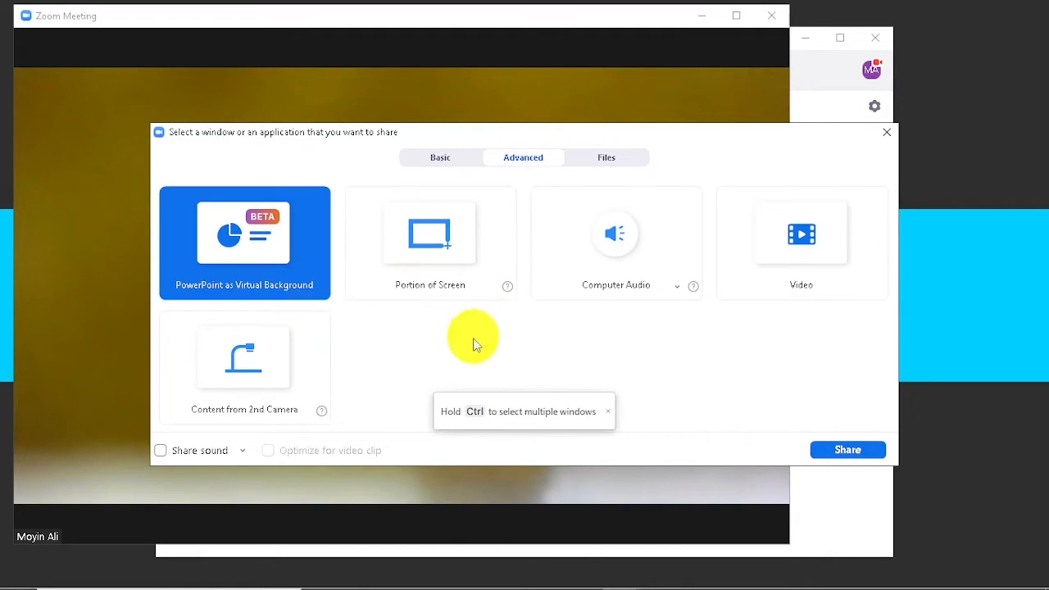
pyautogui.click(441, 296)
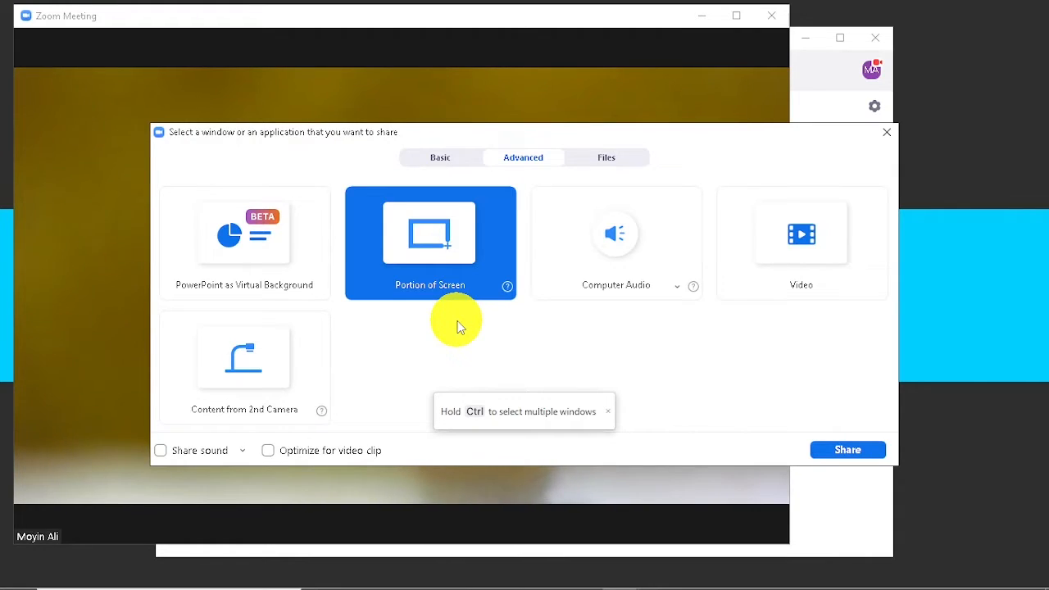
pyautogui.click(836, 453)
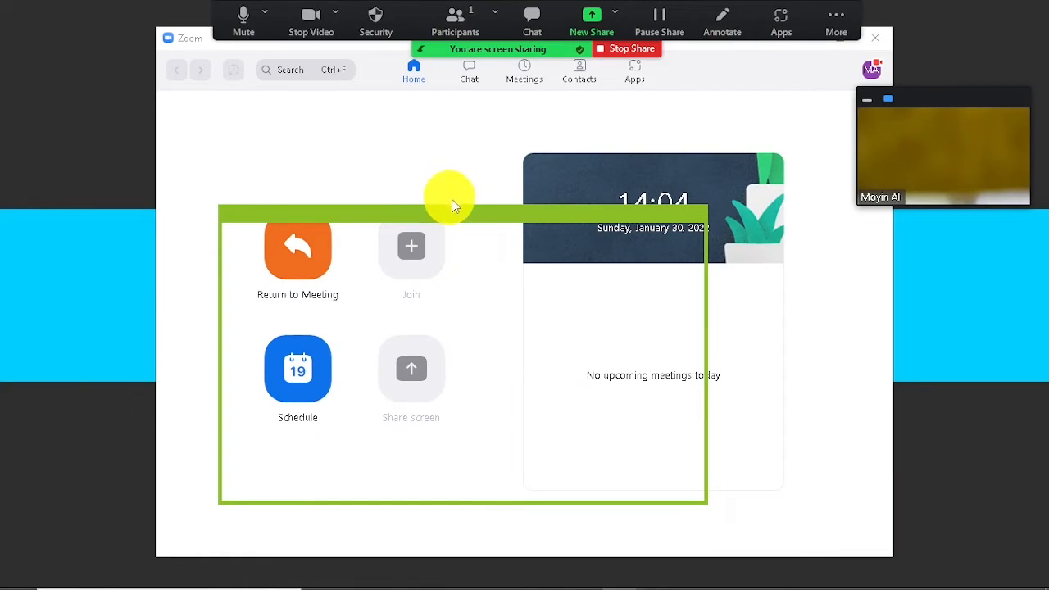
# - Minimize the Zoom home window, then shrink the sharing frame and move it around the TBP logo in the desktop banner
pyautogui.moveTo(459, 226); pyautogui.dragTo(422, 161)
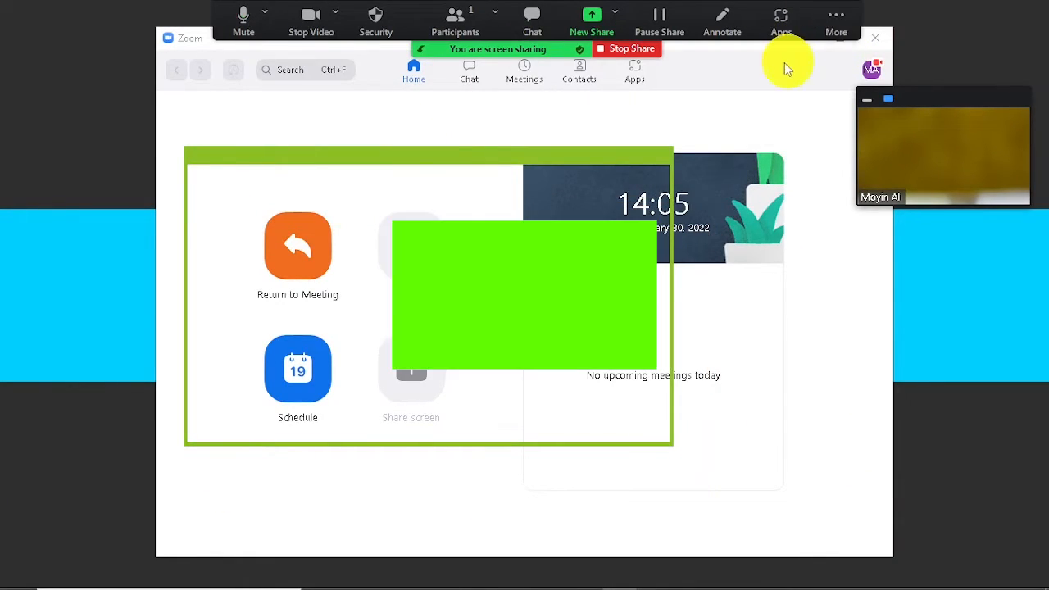
pyautogui.click(805, 38)
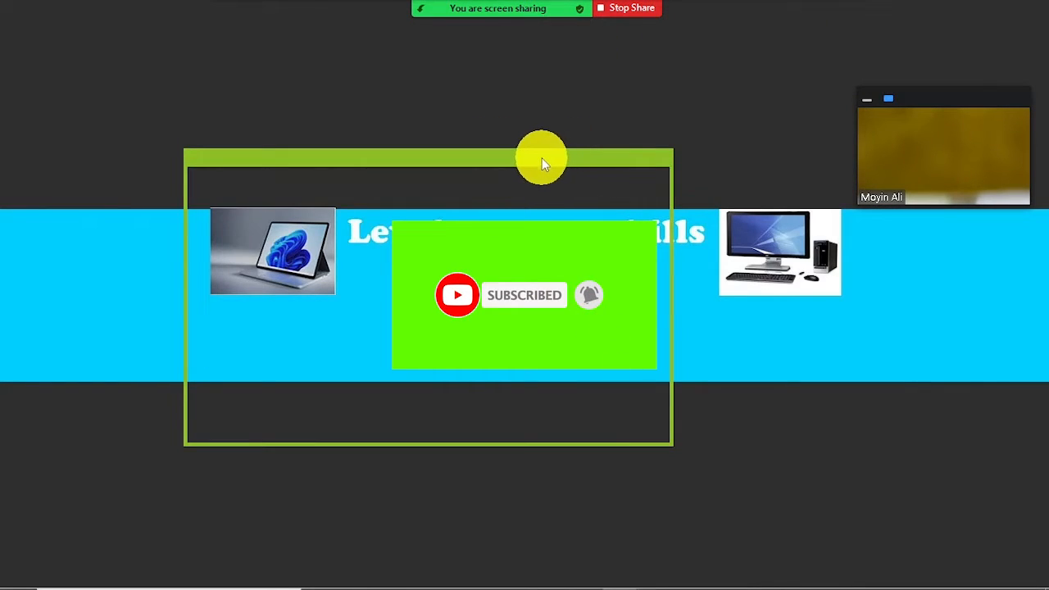
pyautogui.moveTo(542, 157); pyautogui.dragTo(564, 183)
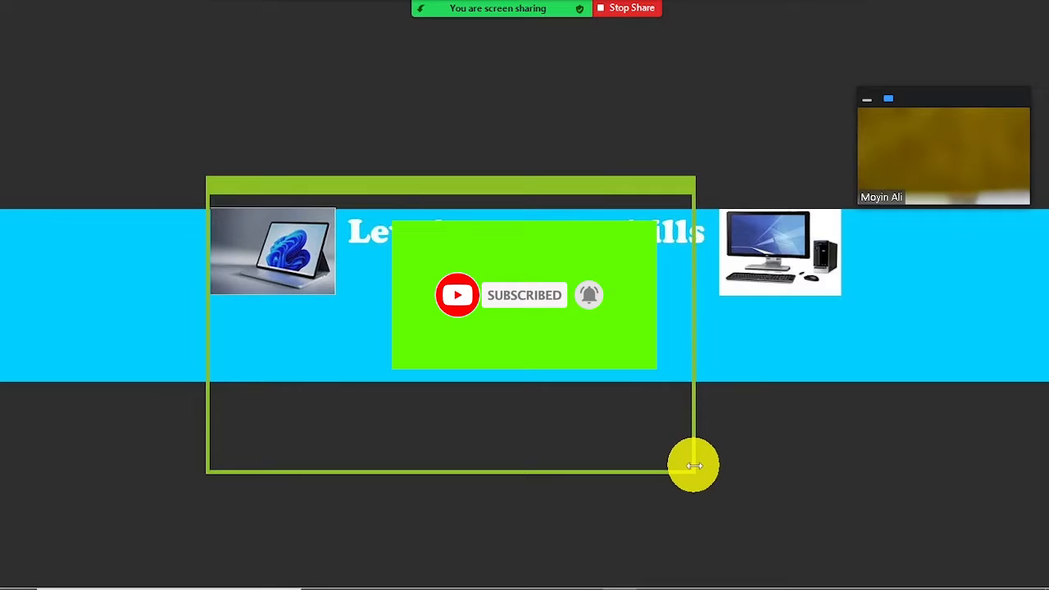
pyautogui.moveTo(693, 468); pyautogui.dragTo(551, 377)
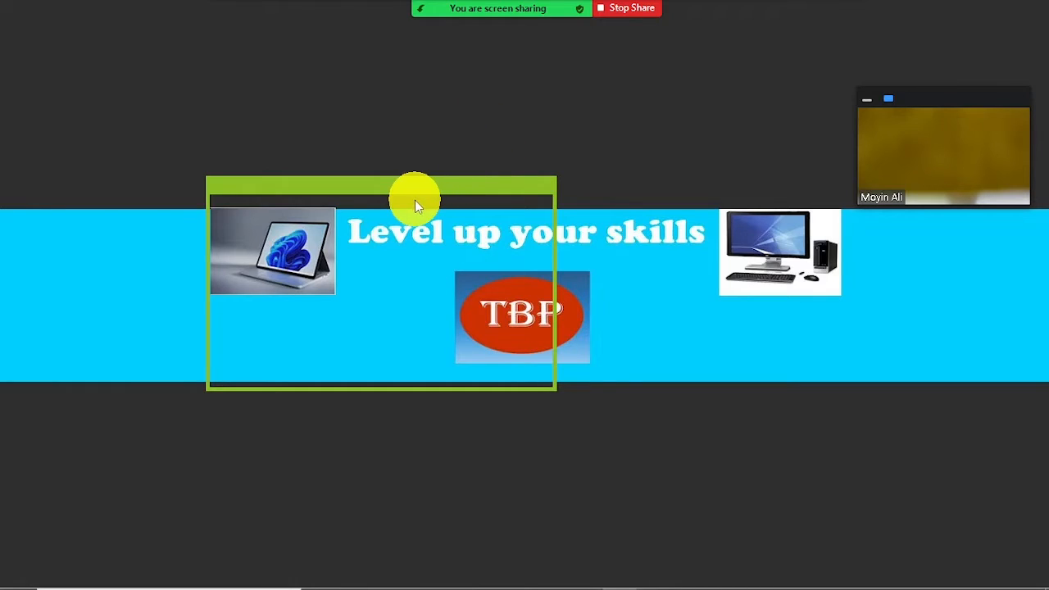
pyautogui.moveTo(414, 193); pyautogui.dragTo(574, 206)
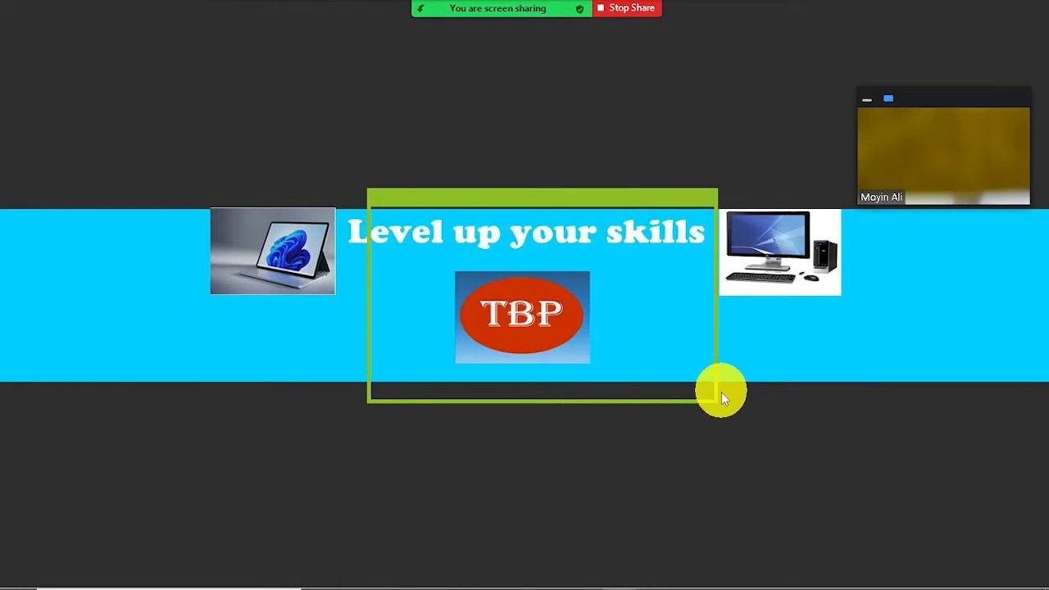
# - Enlarge the sharing frame and position it around both computer pictures and the banner title, then stop the share
pyautogui.moveTo(711, 402); pyautogui.dragTo(961, 565)
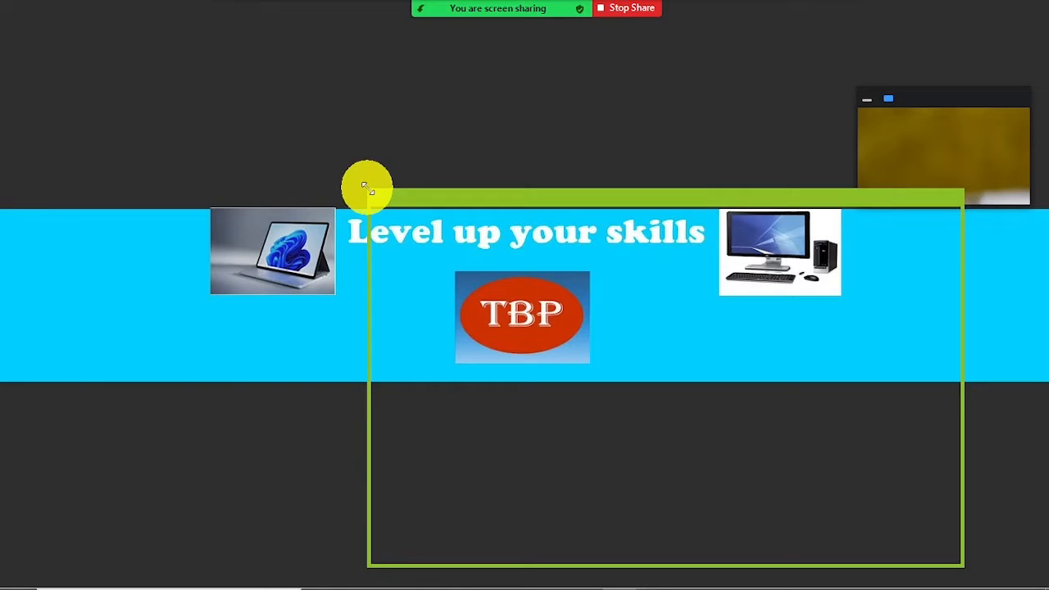
pyautogui.moveTo(365, 190); pyautogui.dragTo(246, 107)
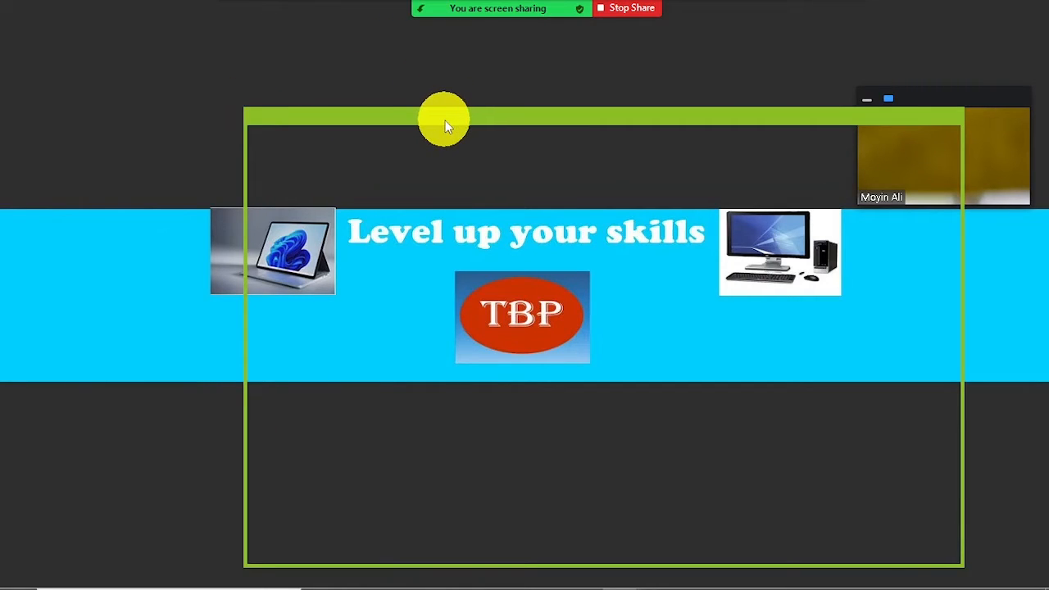
pyautogui.moveTo(445, 117); pyautogui.dragTo(334, 121)
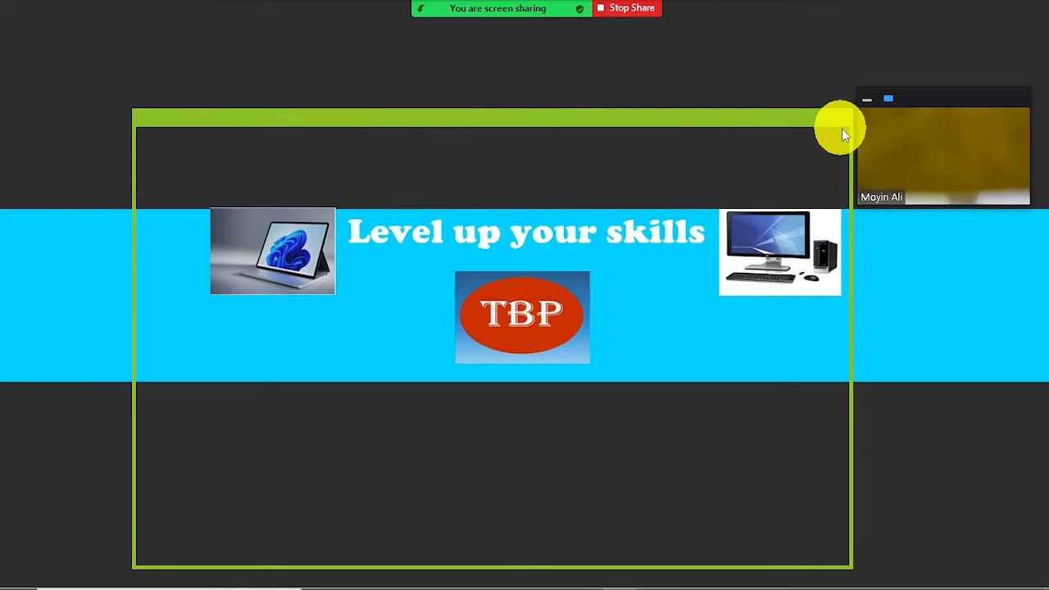
pyautogui.moveTo(522, 7)
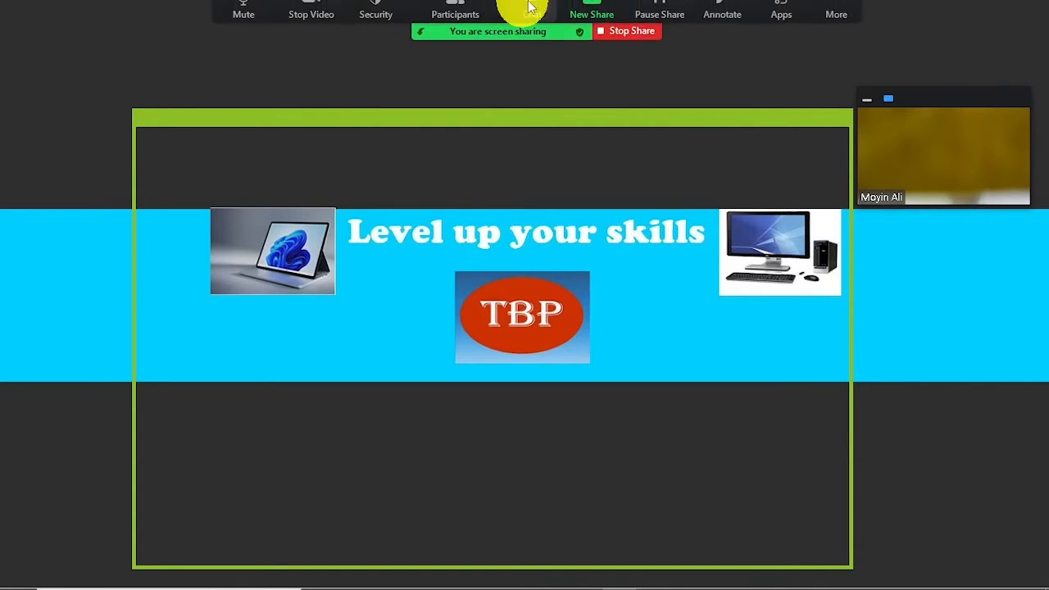
pyautogui.click(623, 48)
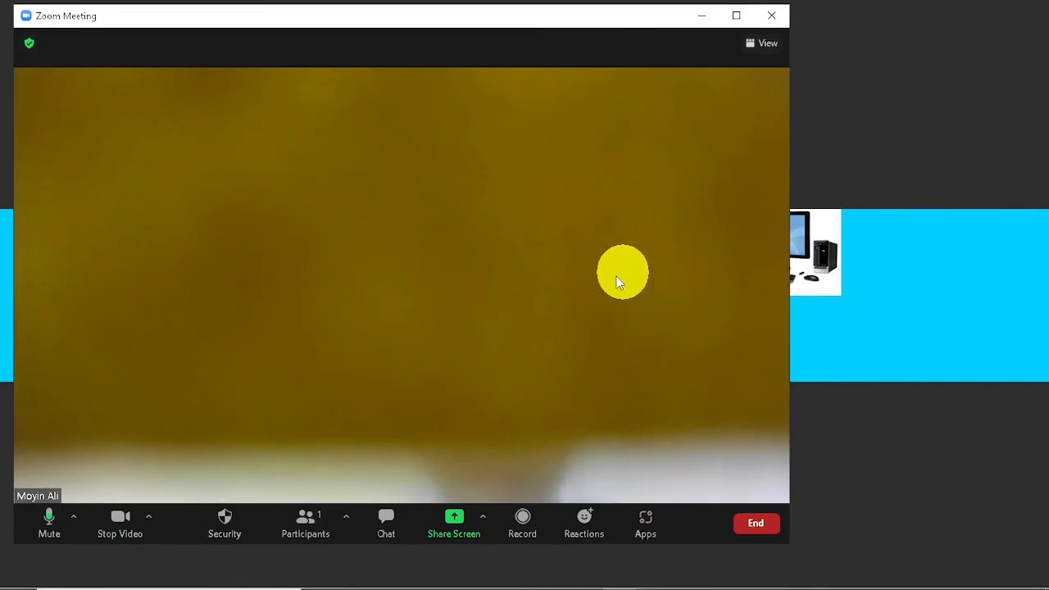
# - Reopen the sharing options, look through the Files sources including Google Drive and the Basic and Advanced sources, and close the dialog
pyautogui.click(449, 518)
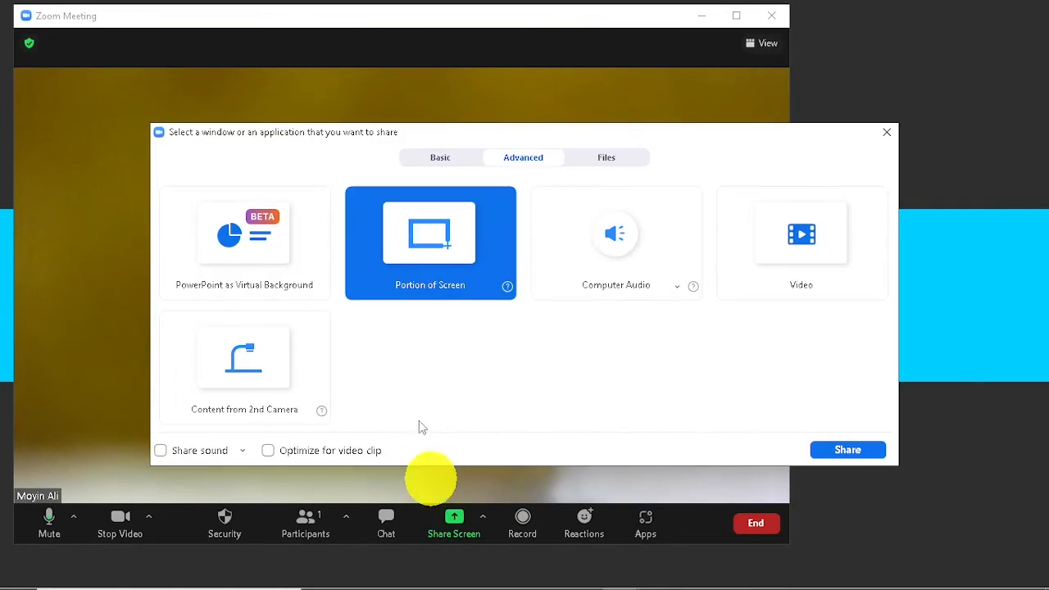
pyautogui.click(615, 160)
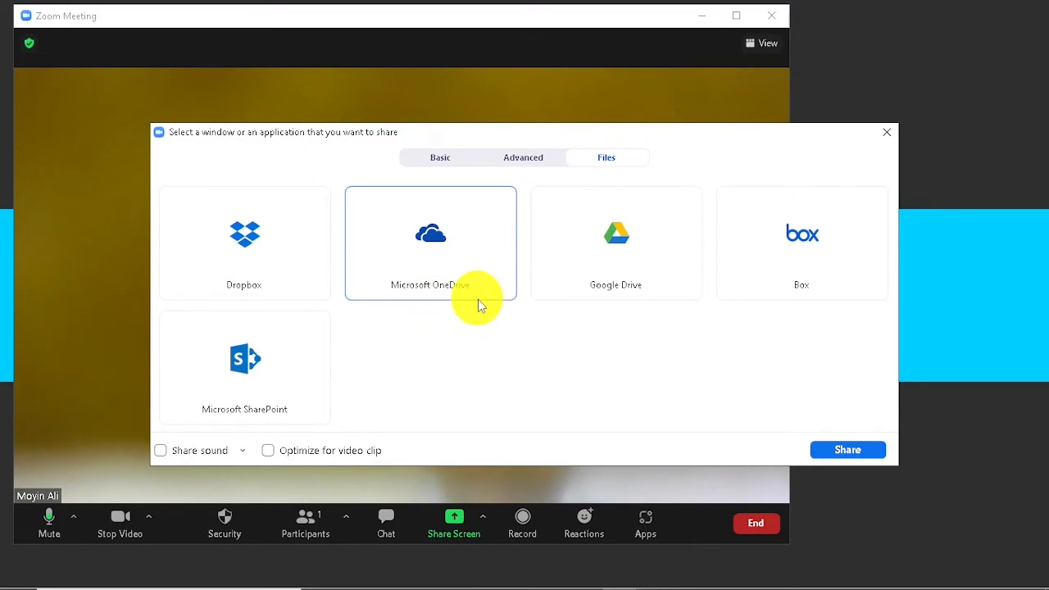
pyautogui.click(644, 276)
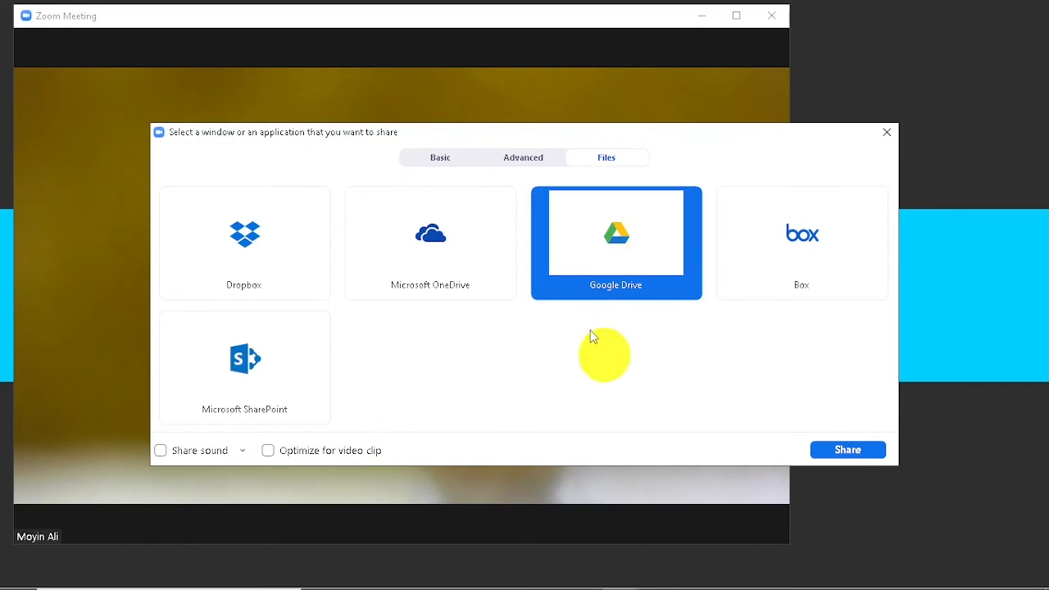
pyautogui.click(440, 158)
pyautogui.click(502, 160)
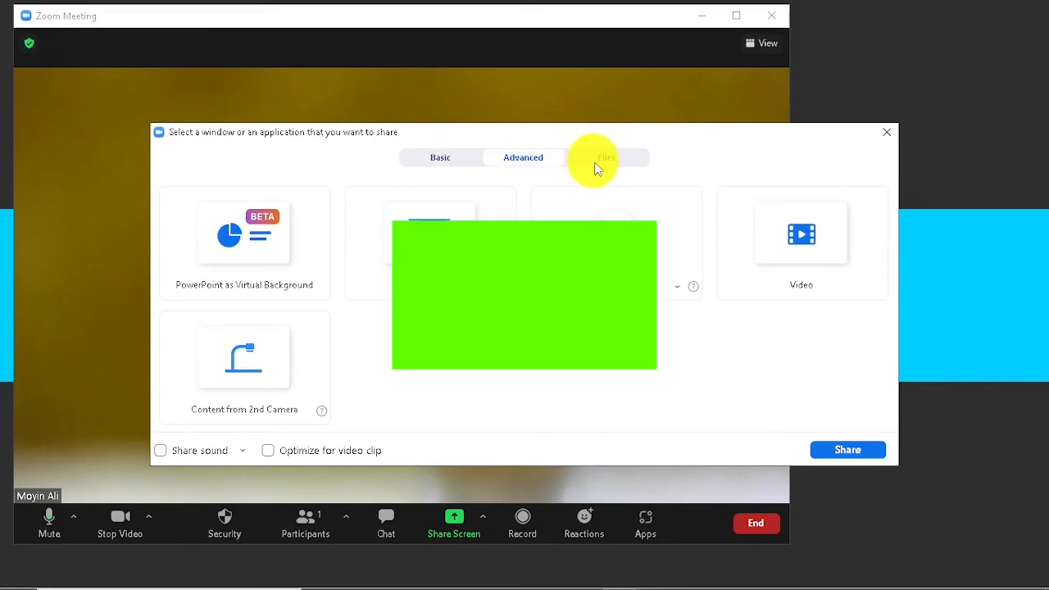
pyautogui.click(605, 159)
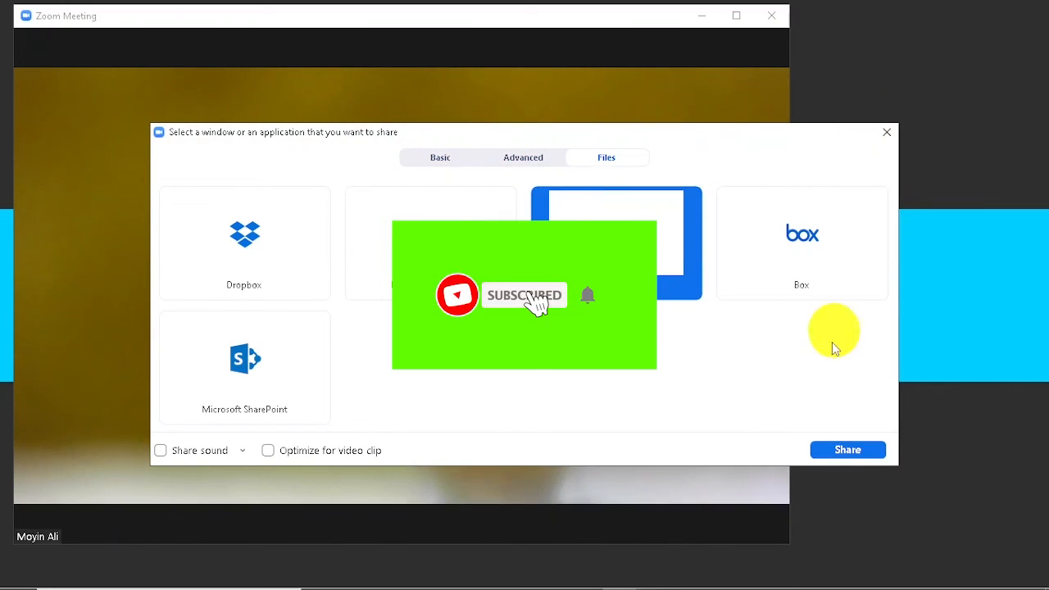
pyautogui.click(886, 133)
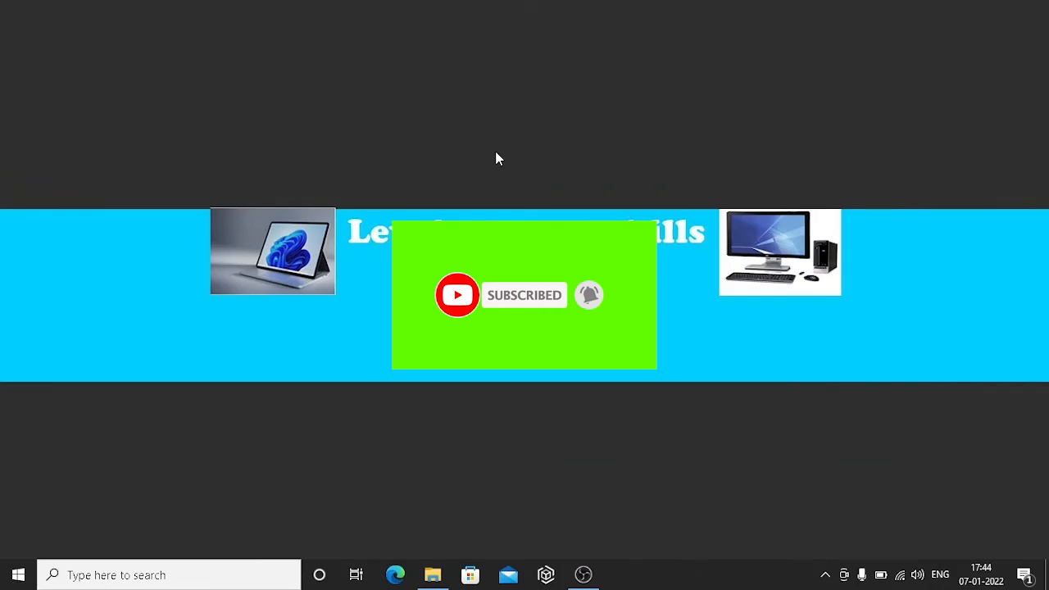